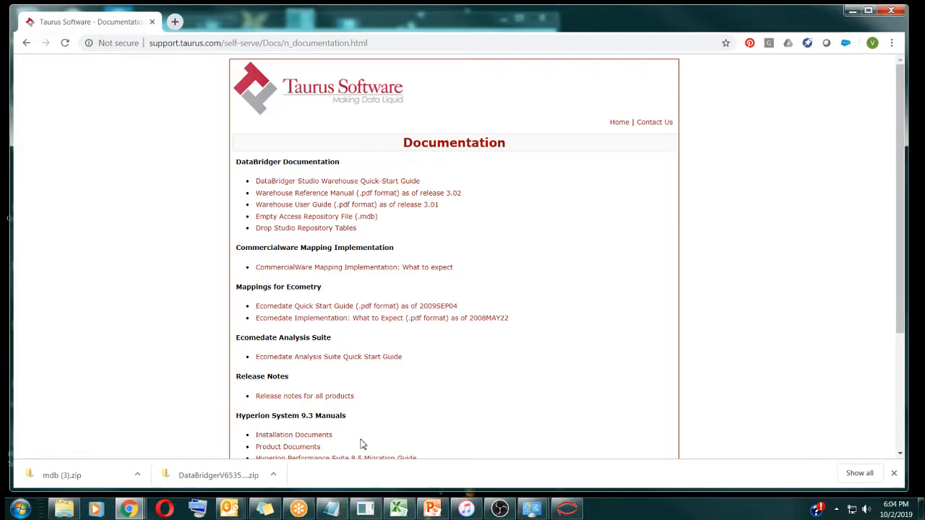
Show the downloaded mdb (3).zip in its folder and move it from Downloads to the Documents library
{"action": "left_click", "coordinate": [137, 475]}
{"action": "left_click", "coordinate": [157, 438]}
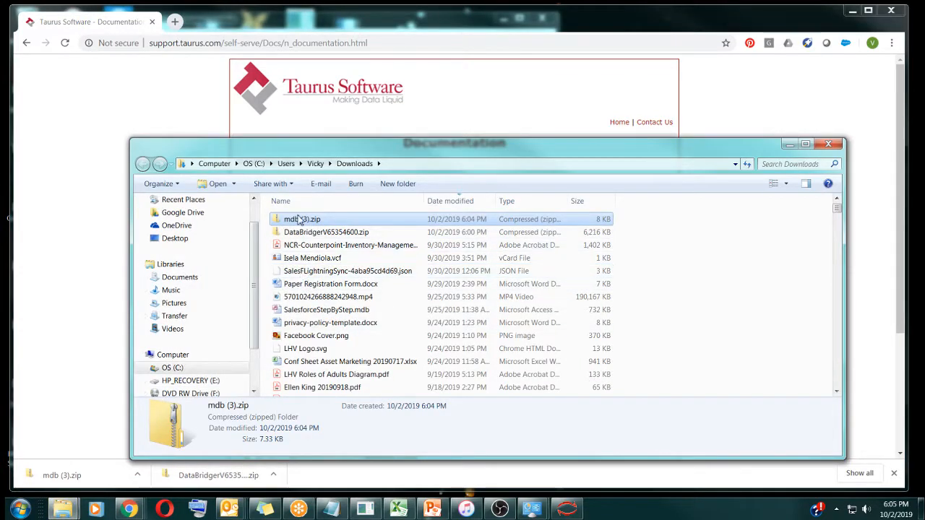
{"action": "right_click", "coordinate": [298, 220]}
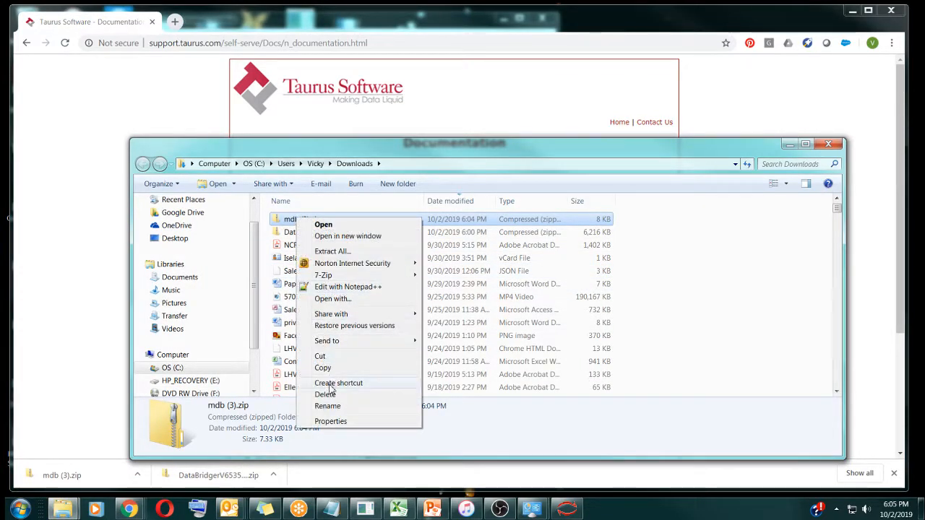
{"action": "left_click", "coordinate": [319, 357]}
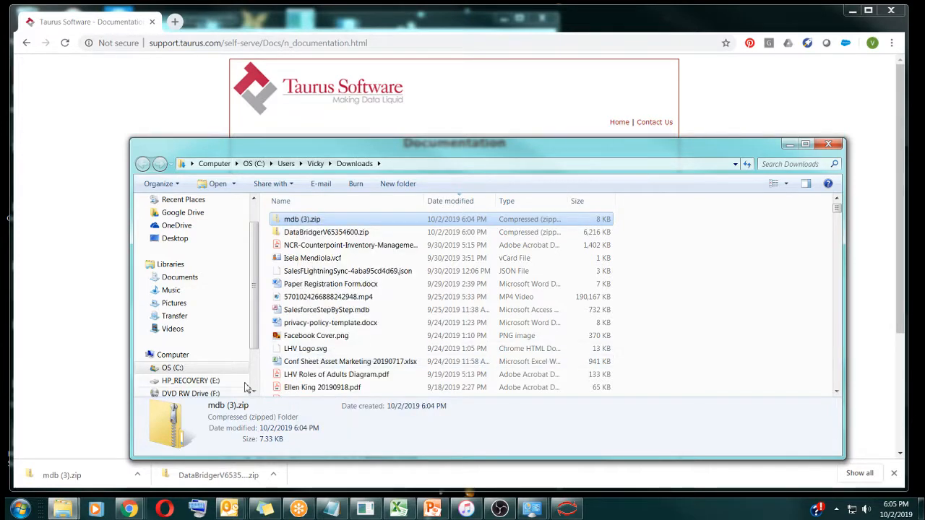
{"action": "left_click", "coordinate": [180, 279]}
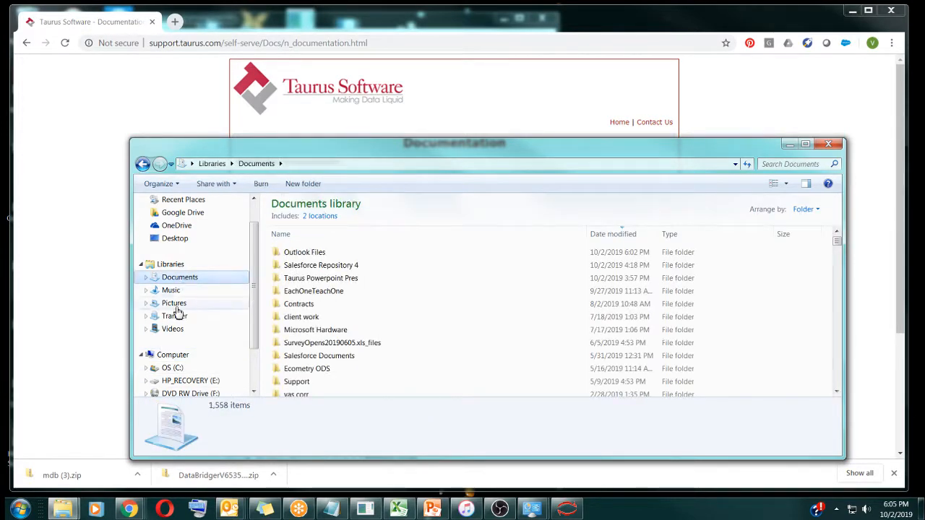
{"action": "right_click", "coordinate": [515, 260]}
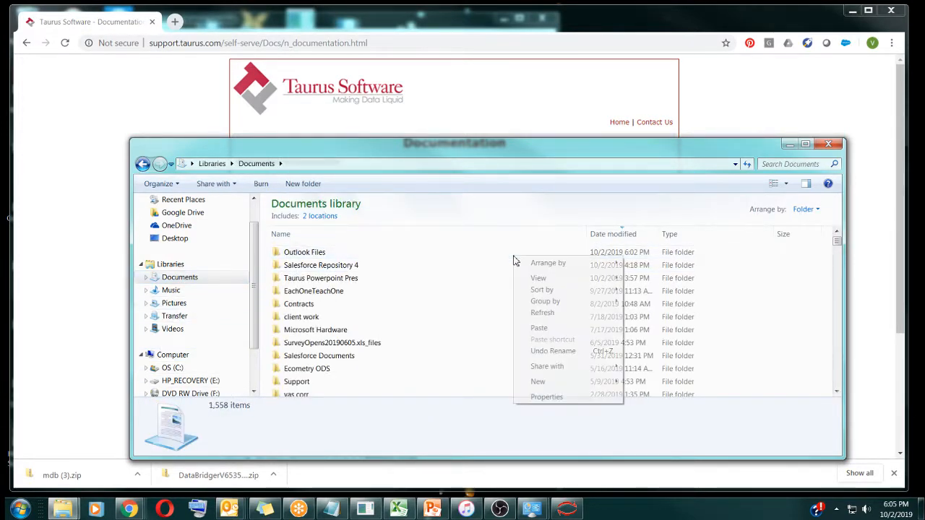
{"action": "left_click", "coordinate": [545, 331]}
Extract mdb (3).zip into a SalesforceProject folder inside Documents
{"action": "right_click", "coordinate": [282, 395]}
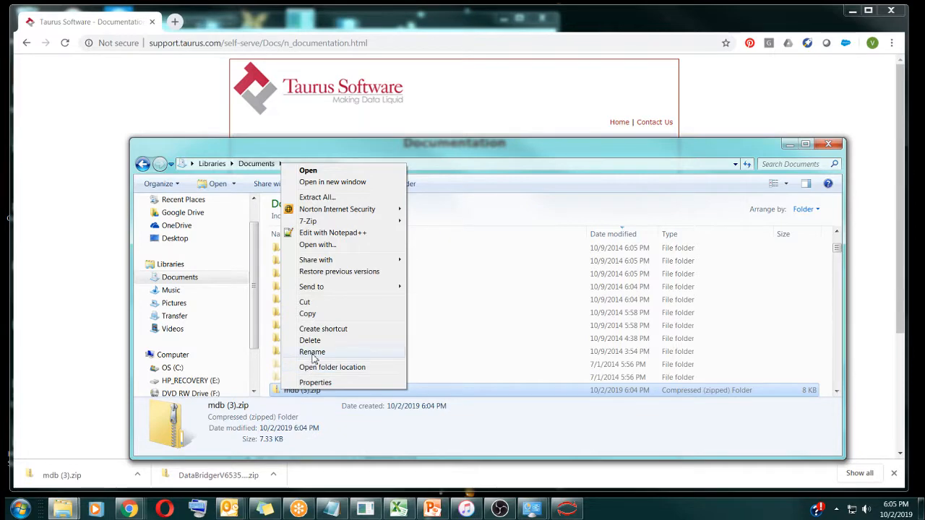
{"action": "left_click", "coordinate": [325, 197]}
{"action": "left_click", "coordinate": [458, 205]}
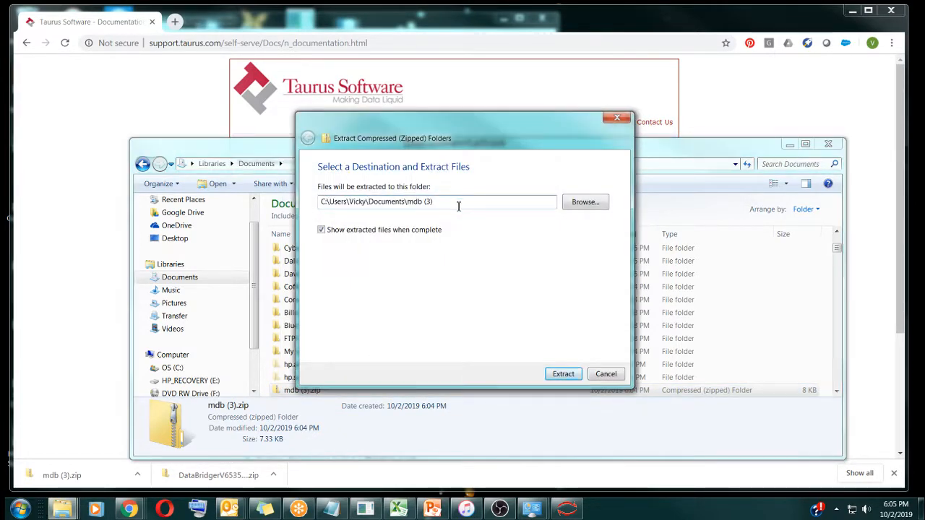
{"action": "key", "text": "BackSpace"}
{"action": "key", "text": "BackSpace"}
{"action": "key", "text": "BackSpace"}
{"action": "key", "text": "BackSpace"}
{"action": "key", "text": "BackSpace"}
{"action": "key", "text": "BackSpace"}
{"action": "key", "text": "BackSpace"}
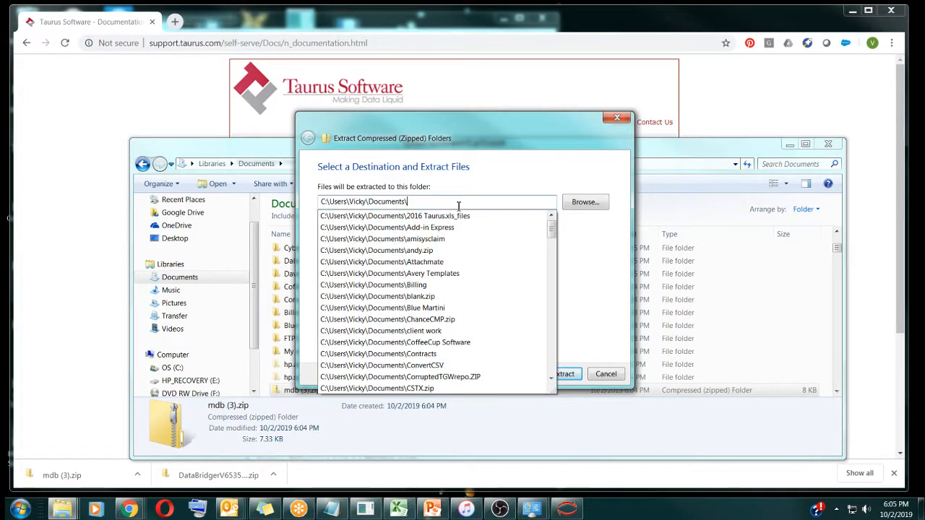
{"action": "type", "text": "SalesforceProject"}
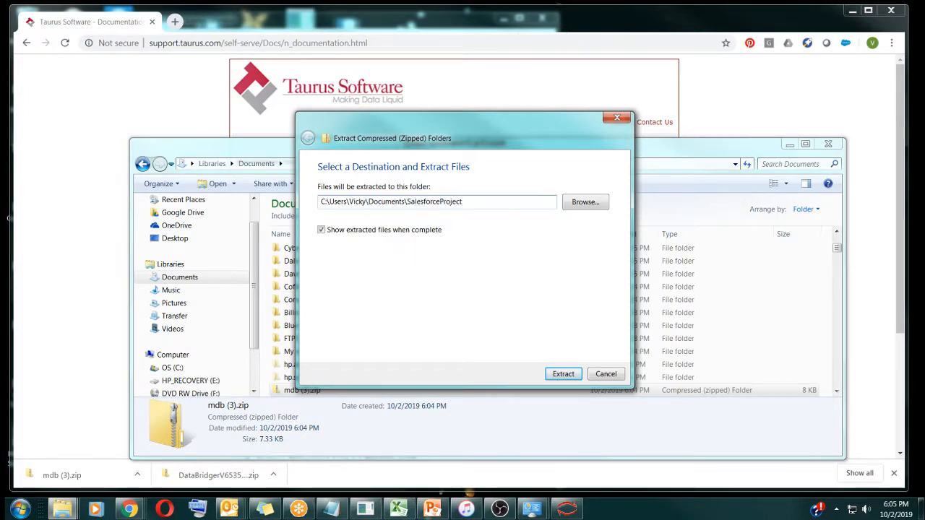
{"action": "left_click", "coordinate": [565, 374]}
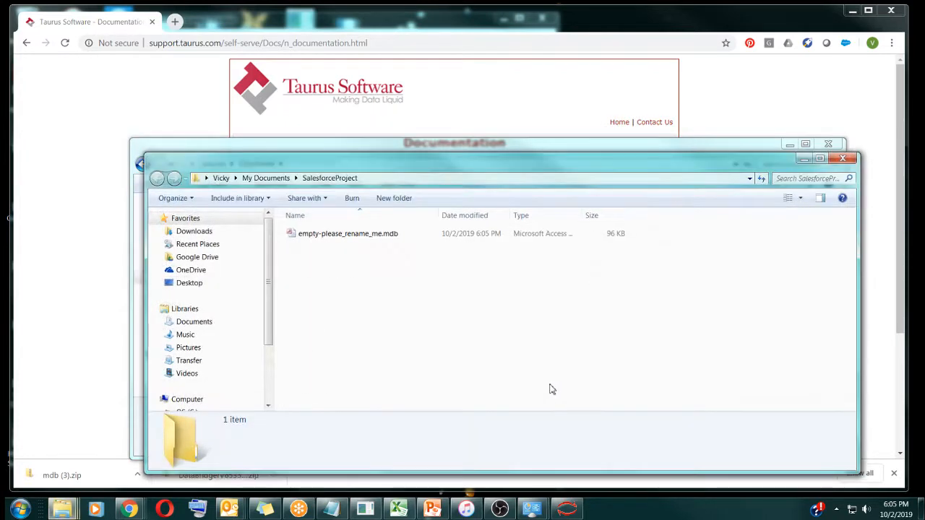
Duplicate empty-please_rename_me.mdb within the SalesforceProject folder
{"action": "left_click", "coordinate": [337, 236]}
{"action": "right_click", "coordinate": [336, 237]}
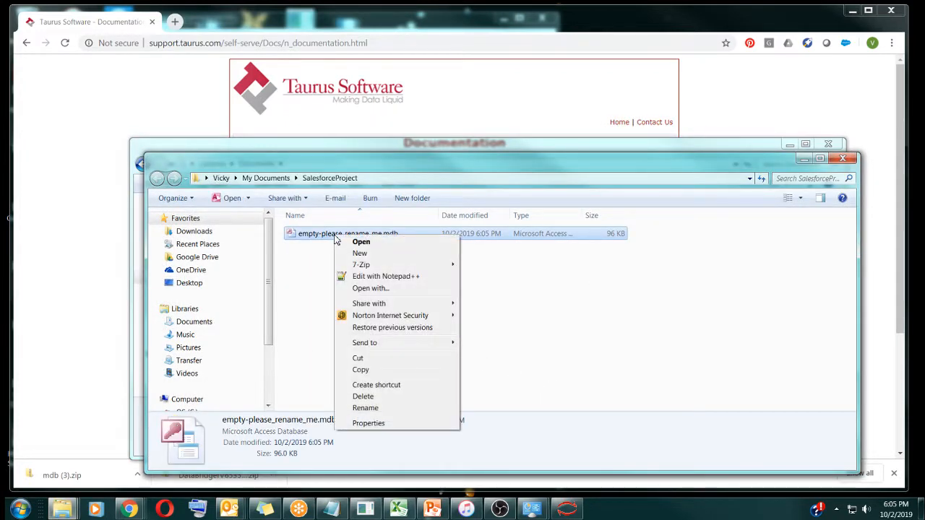
{"action": "left_click", "coordinate": [360, 370]}
{"action": "right_click", "coordinate": [347, 356]}
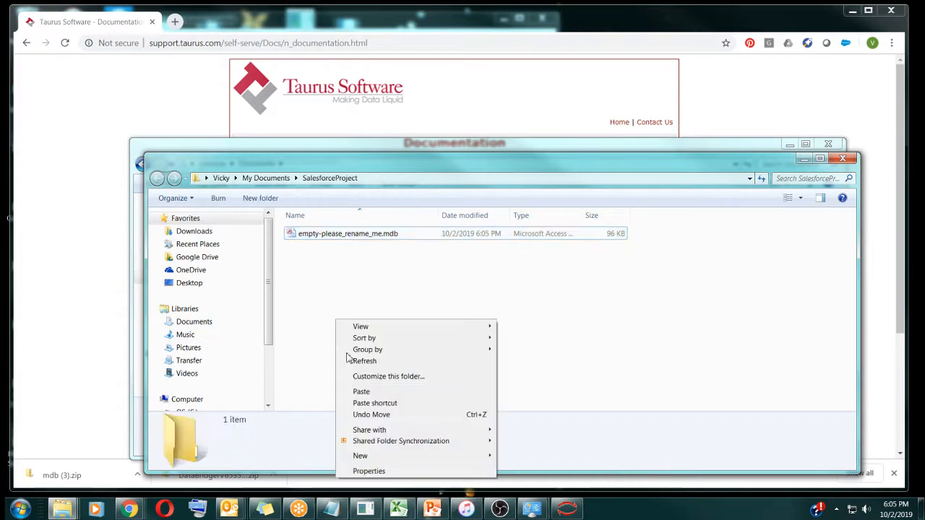
{"action": "left_click", "coordinate": [350, 391]}
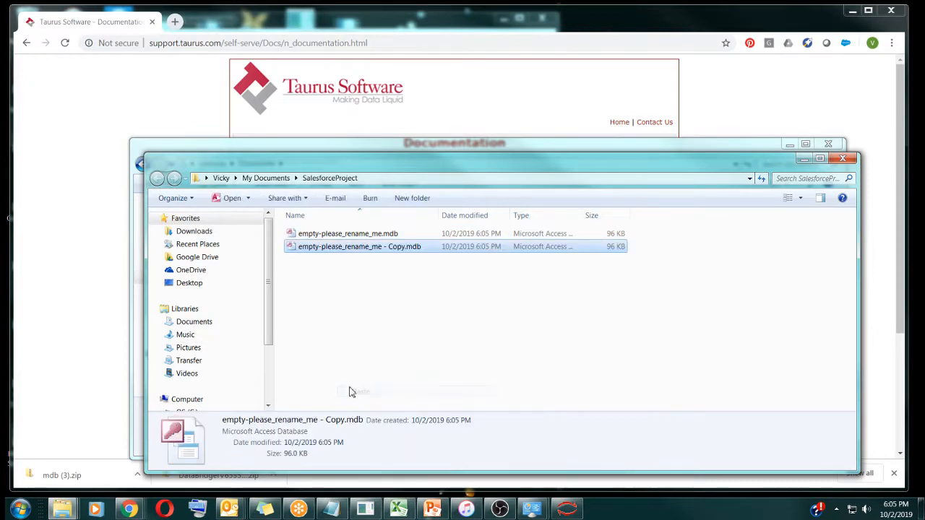
Rename the copied database file as SalesforceProject.mdb
{"action": "right_click", "coordinate": [367, 249]}
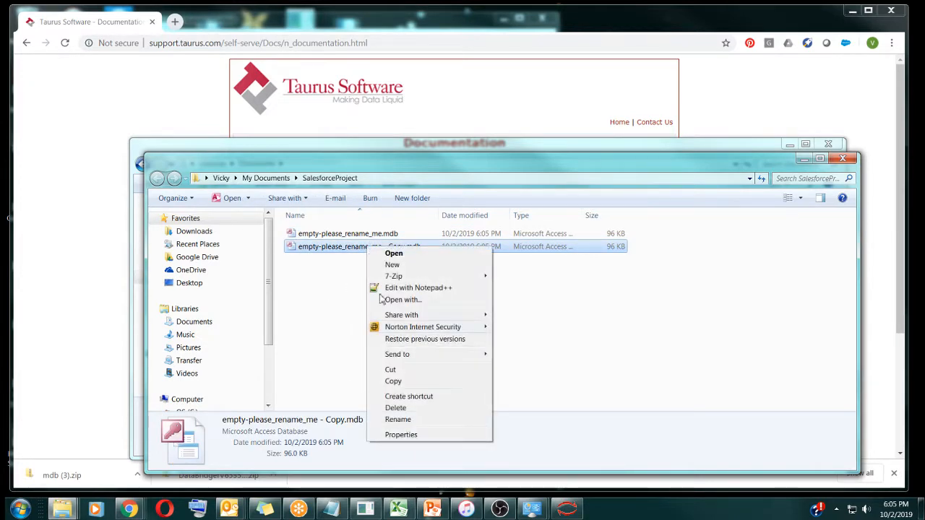
{"action": "left_click", "coordinate": [406, 417]}
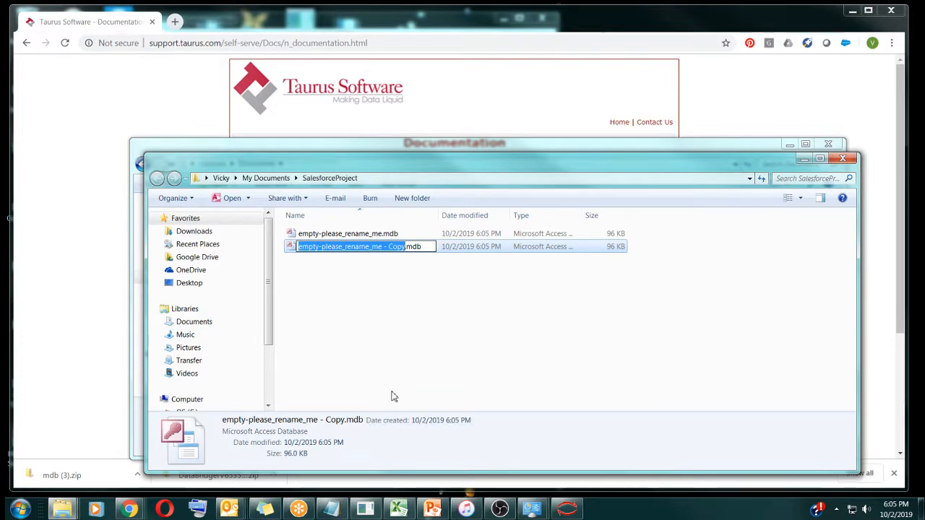
{"action": "type", "text": "SAles"}
{"action": "key", "text": "BackSpace"}
{"action": "key", "text": "BackSpace"}
{"action": "key", "text": "BackSpace"}
{"action": "type", "text": "a"}
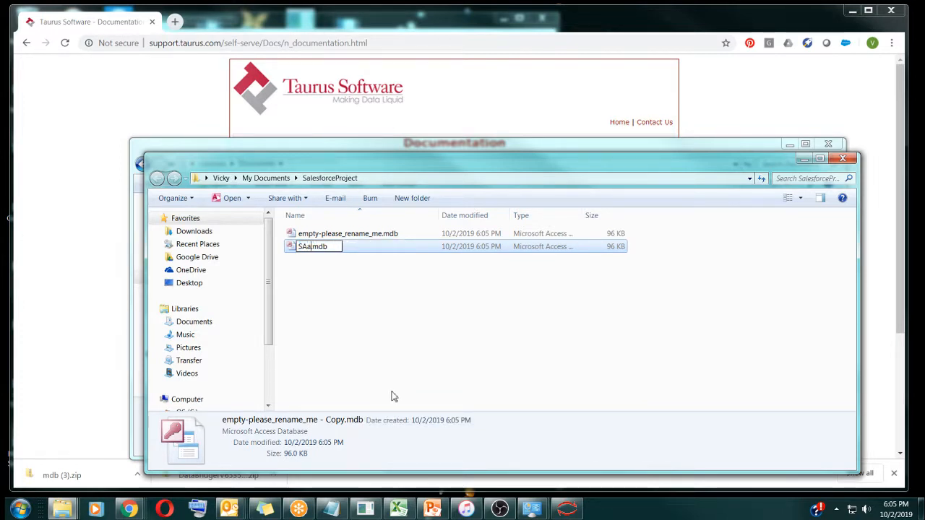
{"action": "key", "text": "BackSpace"}
{"action": "key", "text": "BackSpace"}
{"action": "type", "text": "alesforcePr"}
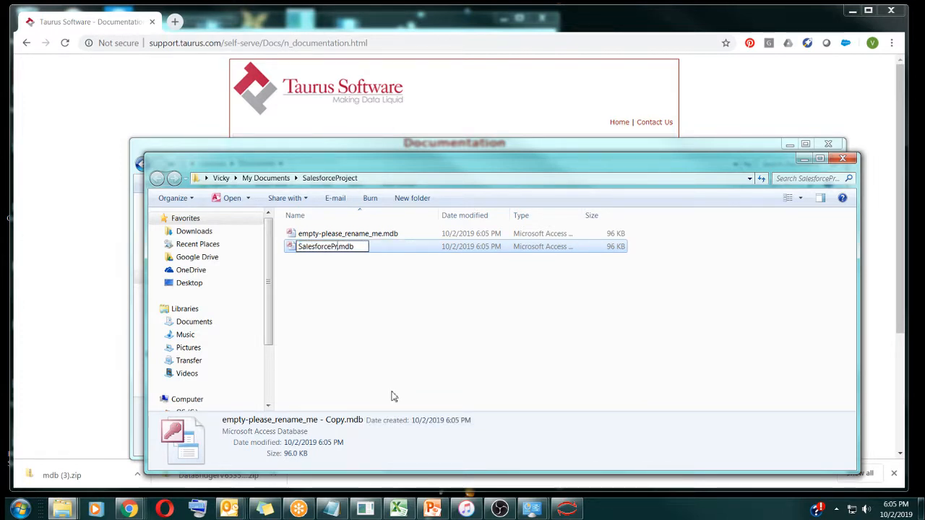
{"action": "type", "text": "oject"}
{"action": "key", "text": "Return"}
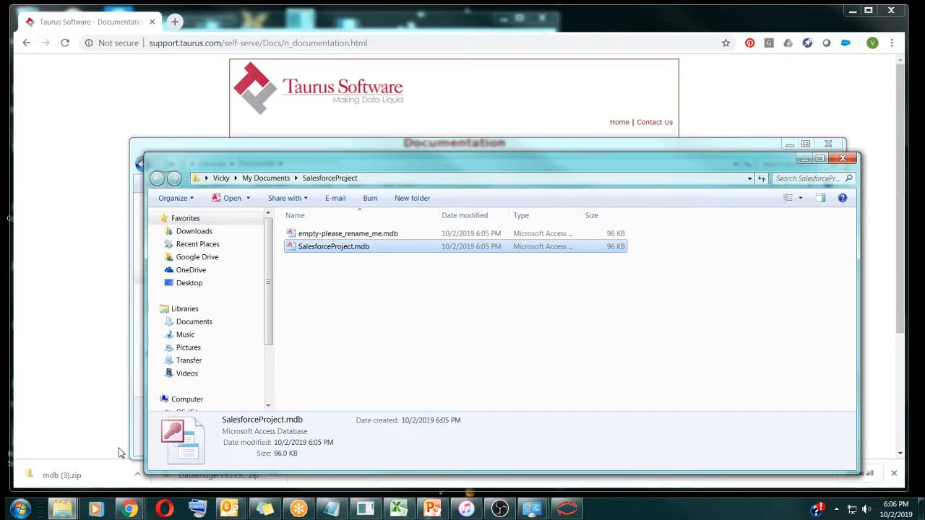
Close both folder windows and minimize the browser and OBS windows to reveal the desktop
{"action": "left_click", "coordinate": [837, 158]}
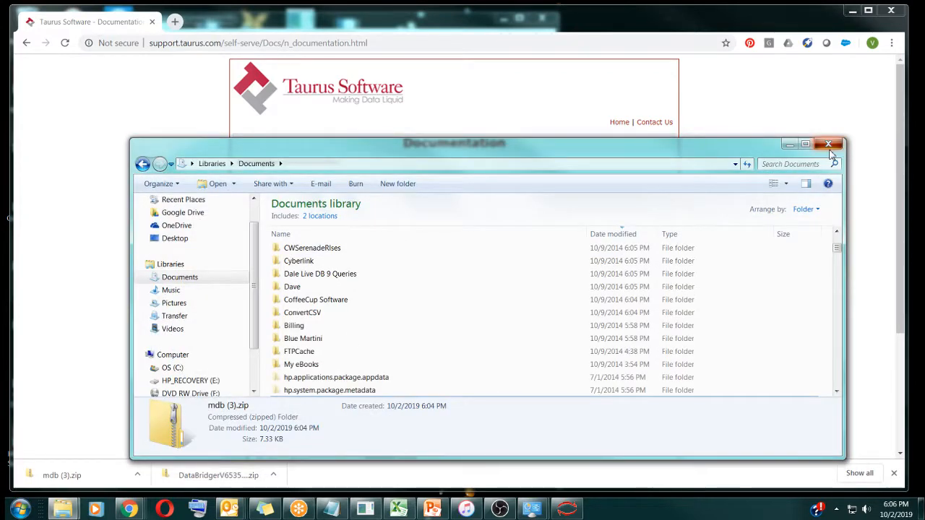
{"action": "left_click", "coordinate": [828, 144]}
{"action": "left_click", "coordinate": [853, 10]}
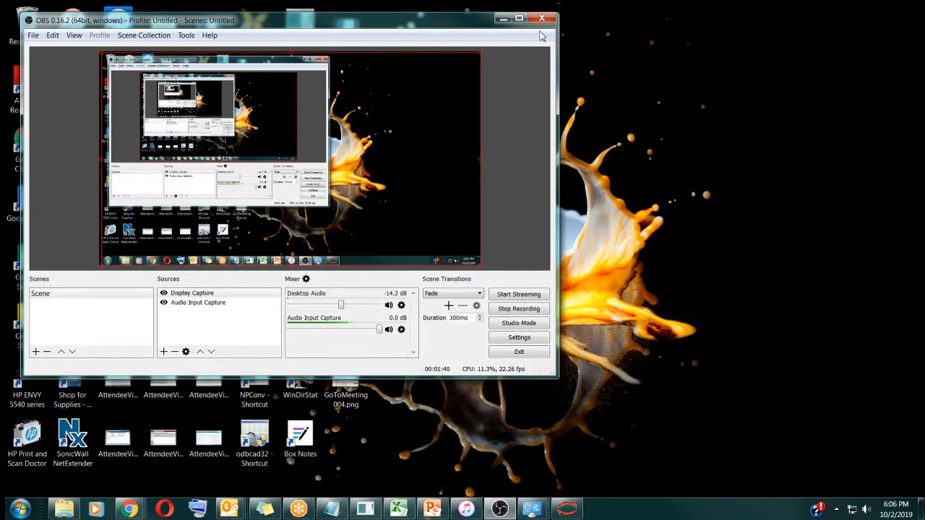
{"action": "left_click", "coordinate": [503, 18]}
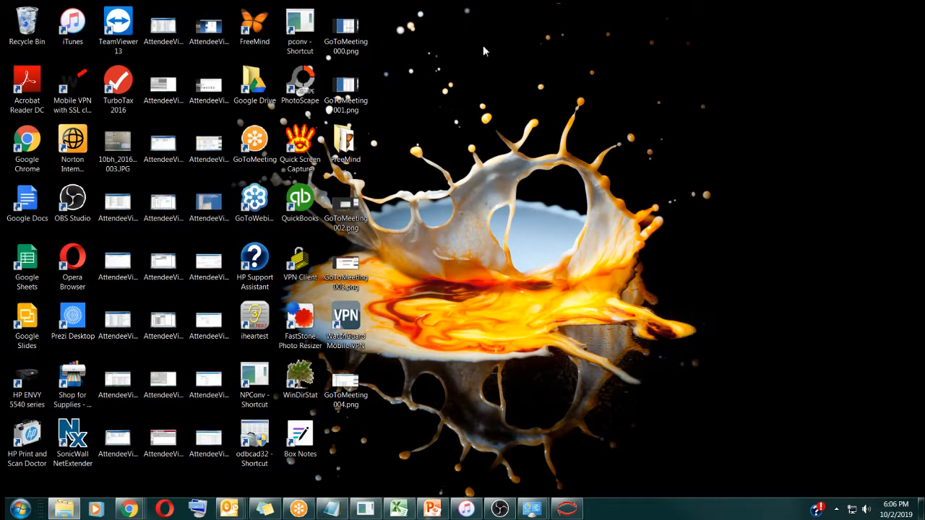
Open the ODBC Data Source Administrator and add a user data source using the Microsoft Access Driver (*.mdb)
{"action": "double_click", "coordinate": [255, 456]}
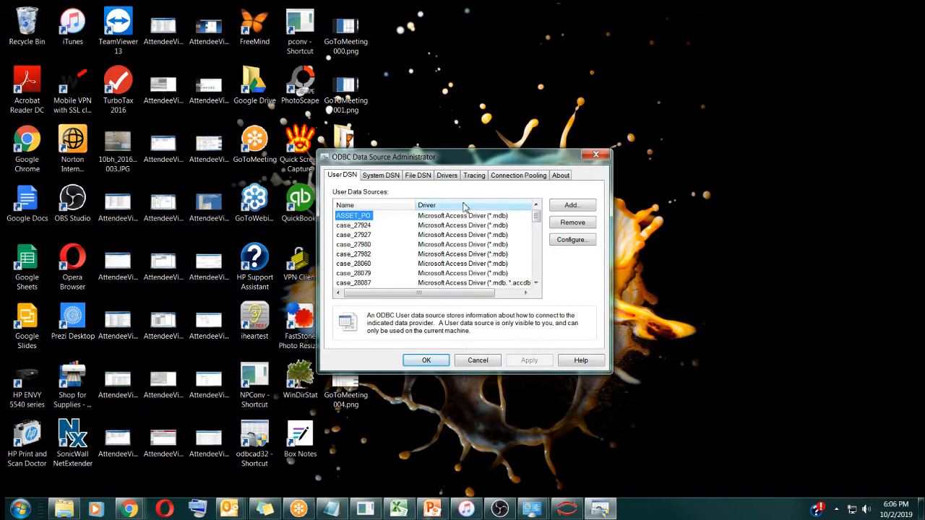
{"action": "left_click", "coordinate": [571, 209]}
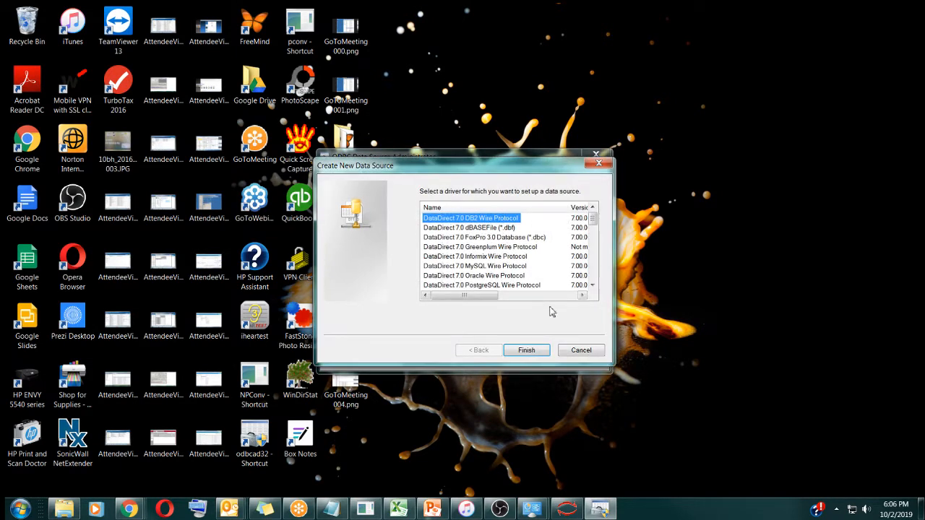
{"action": "left_click", "coordinate": [591, 280]}
{"action": "left_click", "coordinate": [591, 280]}
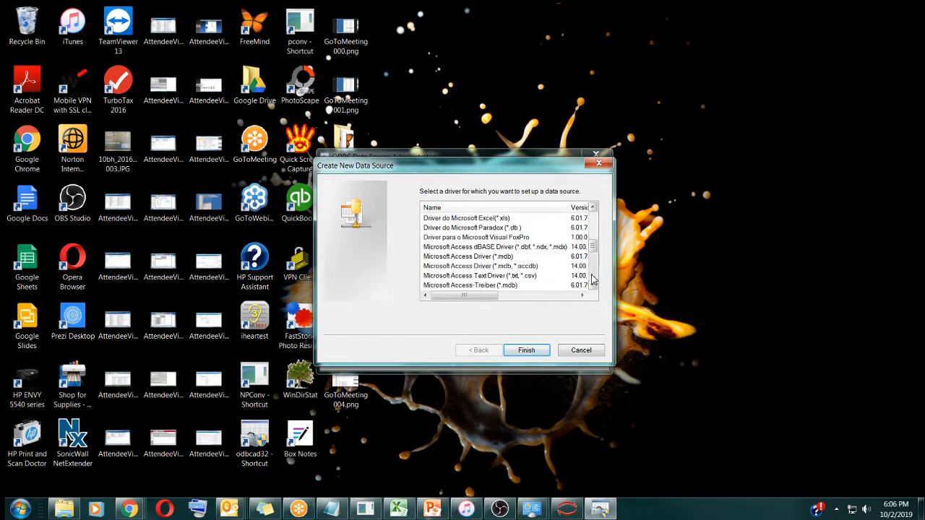
{"action": "left_click", "coordinate": [468, 256]}
{"action": "left_click", "coordinate": [527, 350]}
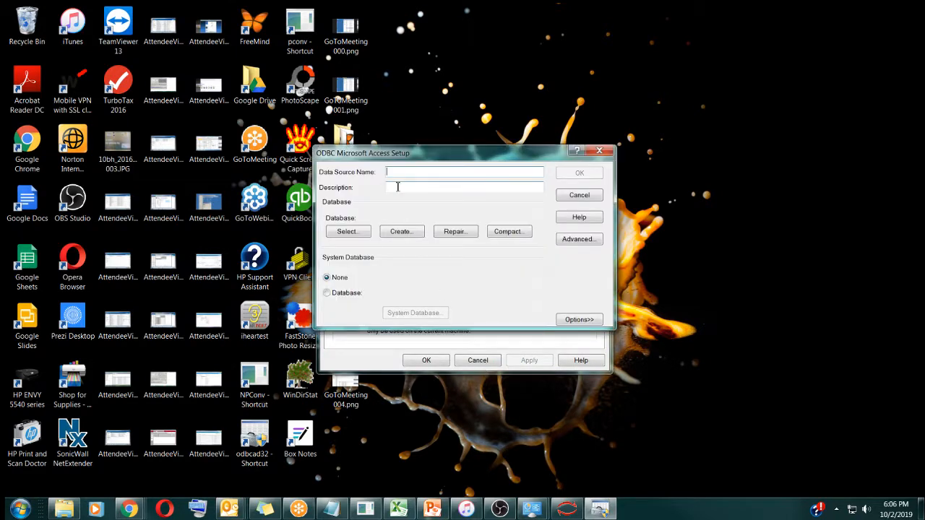
Name the data source SalesforceProject and open the selection of its Access database
{"action": "type", "text": "SalesforceProject"}
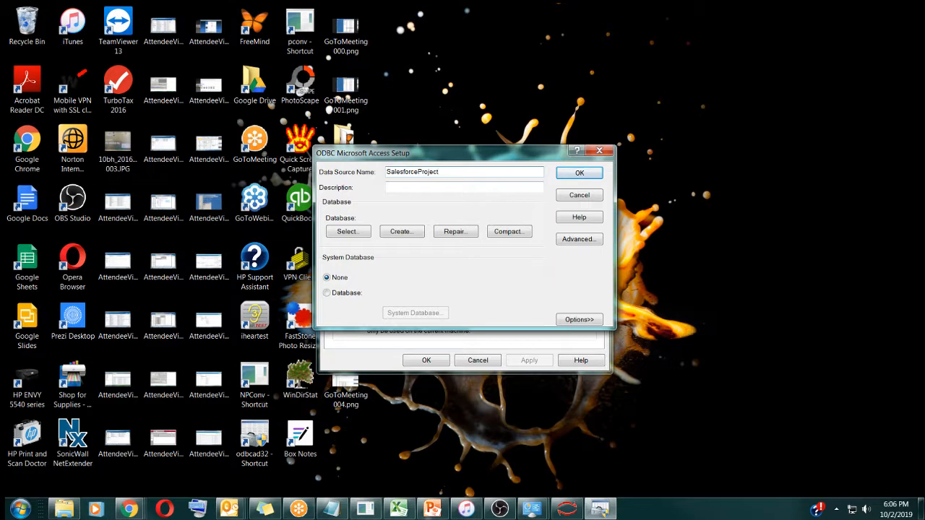
{"action": "left_click", "coordinate": [340, 235]}
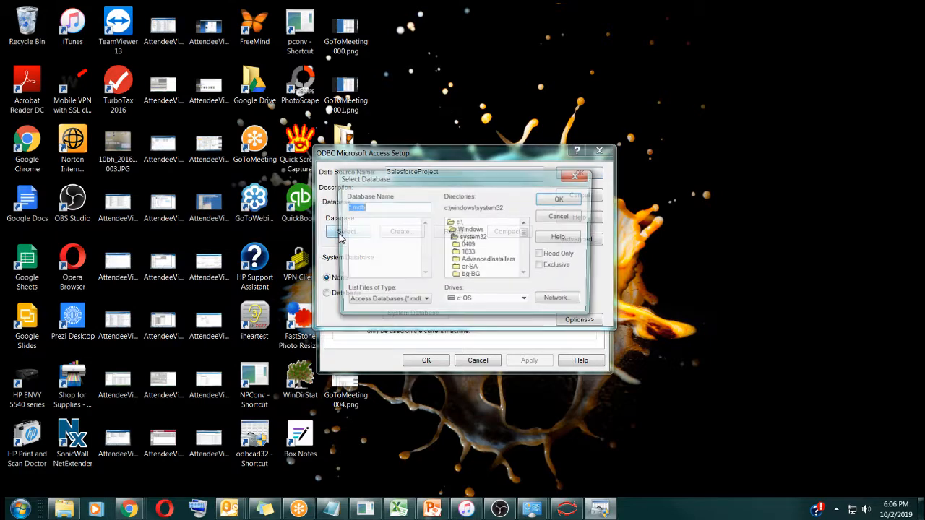
{"action": "left_click", "coordinate": [466, 231]}
{"action": "double_click", "coordinate": [498, 231]}
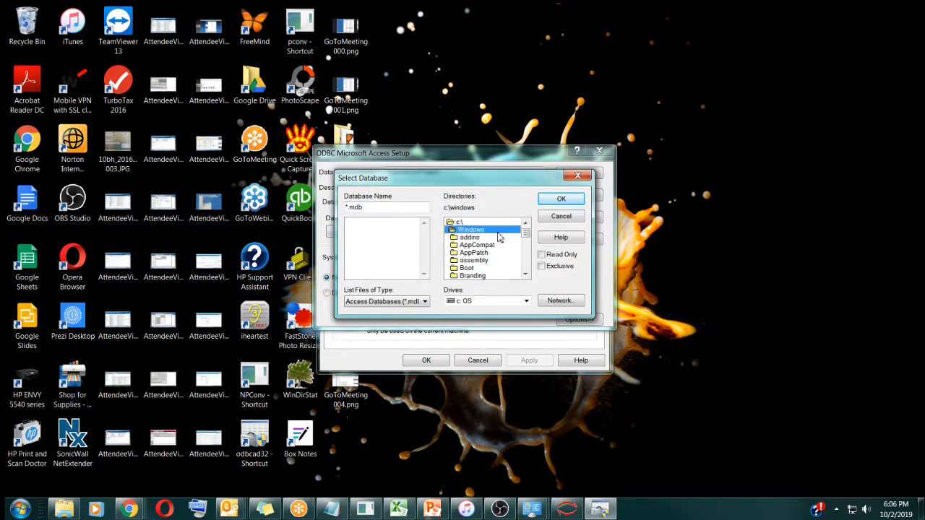
{"action": "scroll", "coordinate": [532, 270], "scroll_direction": "down", "scroll_amount": 3}
{"action": "scroll", "coordinate": [531, 270], "scroll_direction": "down", "scroll_amount": 12}
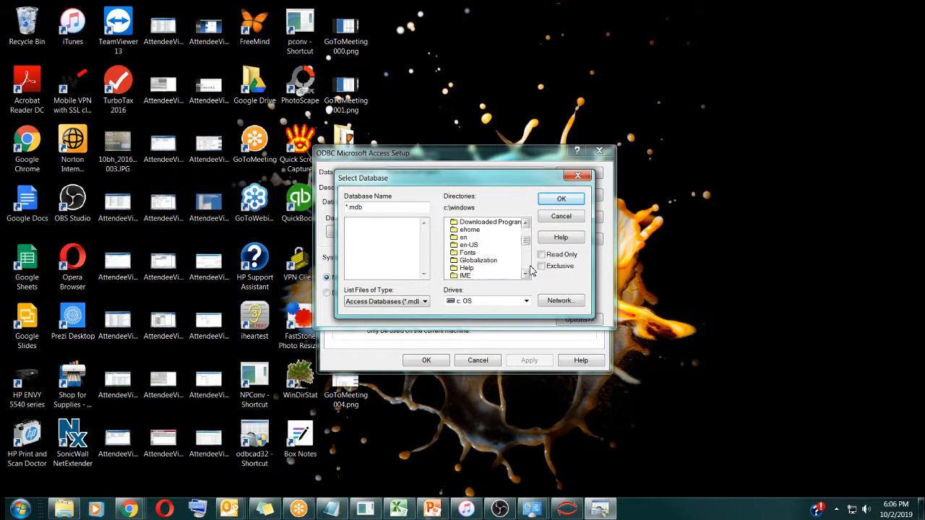
{"action": "scroll", "coordinate": [531, 270], "scroll_direction": "down", "scroll_amount": 5}
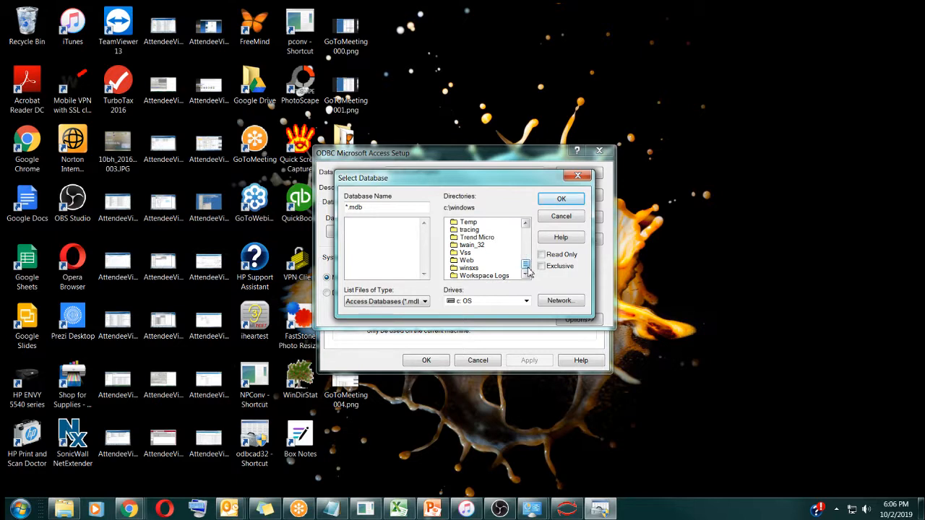
{"action": "scroll", "coordinate": [528, 271], "scroll_direction": "up", "scroll_amount": 17}
Browse to the SalesforceProject folder inside the user's Documents folder on drive C for the data source's database
{"action": "double_click", "coordinate": [469, 223]}
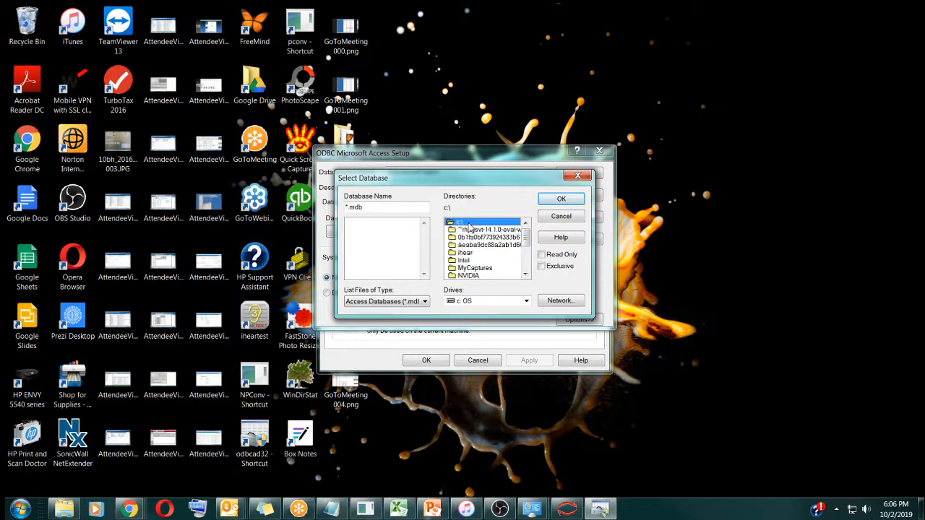
{"action": "scroll", "coordinate": [524, 272], "scroll_direction": "down", "scroll_amount": 2}
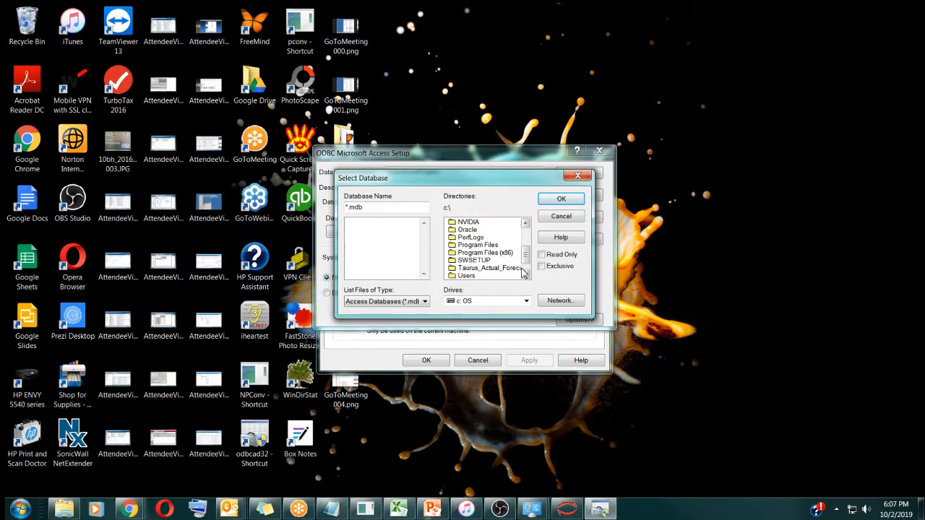
{"action": "double_click", "coordinate": [497, 276]}
{"action": "double_click", "coordinate": [488, 252]}
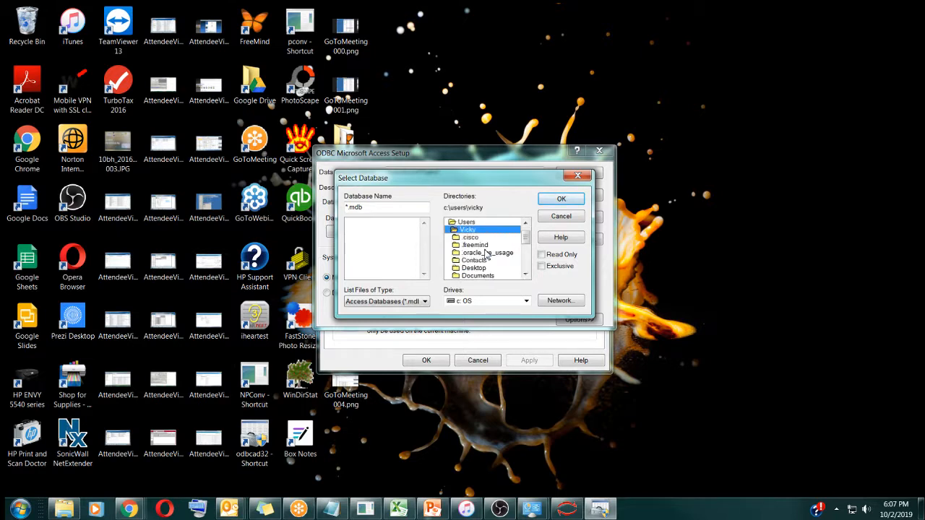
{"action": "double_click", "coordinate": [502, 275]}
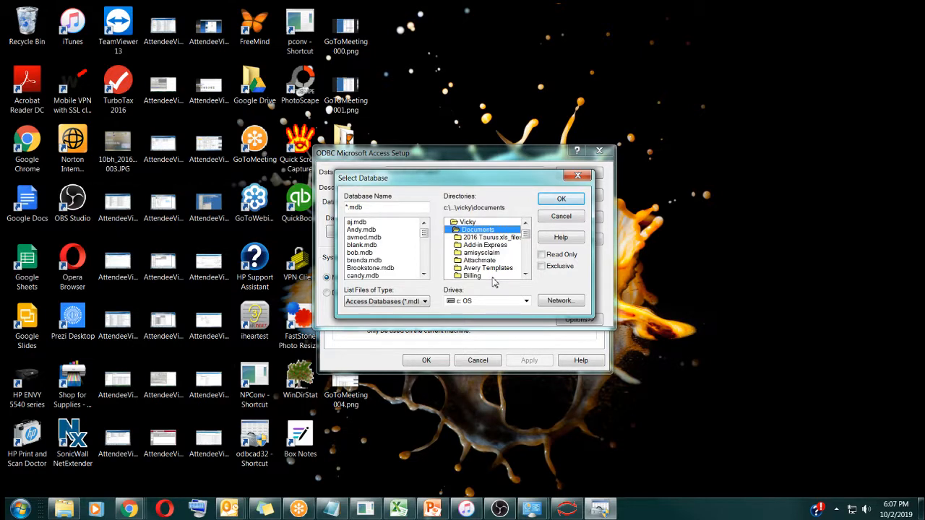
{"action": "left_click_drag", "start_coordinate": [527, 239], "coordinate": [532, 261]}
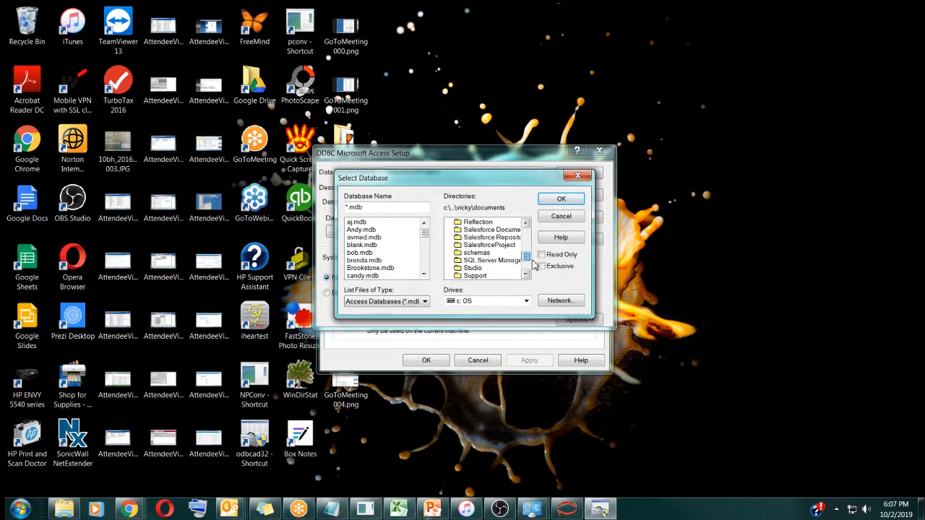
{"action": "double_click", "coordinate": [483, 245]}
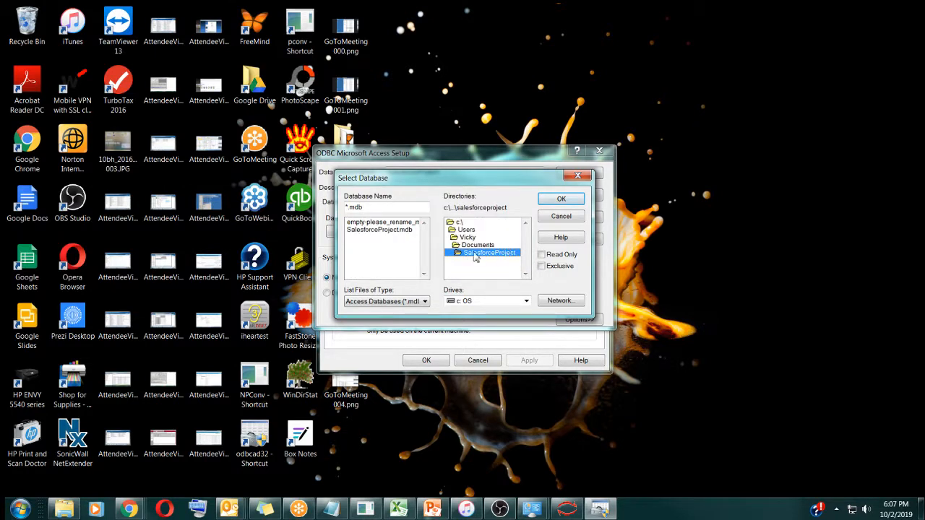
Choose SalesforceProject.mdb as the data source's database, save the setup and close the ODBC Data Source Administrator
{"action": "left_click", "coordinate": [374, 231]}
{"action": "left_click", "coordinate": [563, 200]}
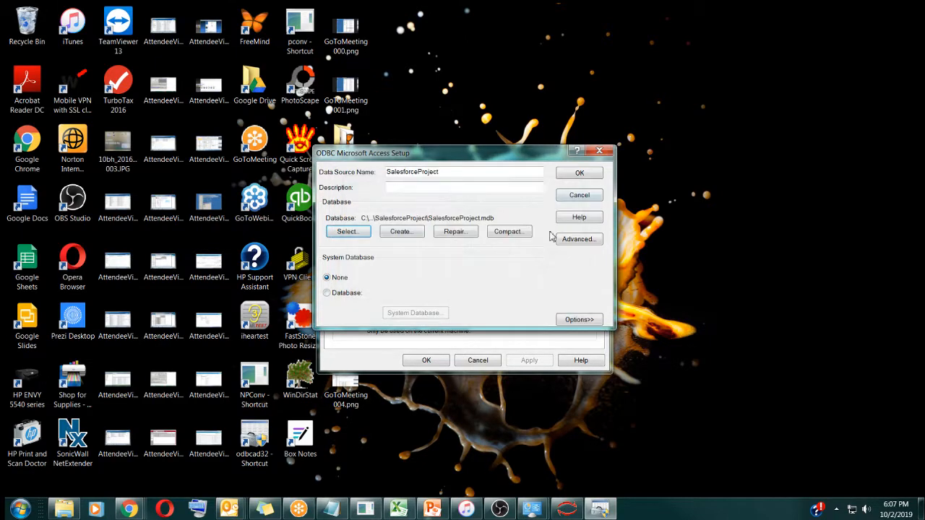
{"action": "left_click", "coordinate": [576, 176]}
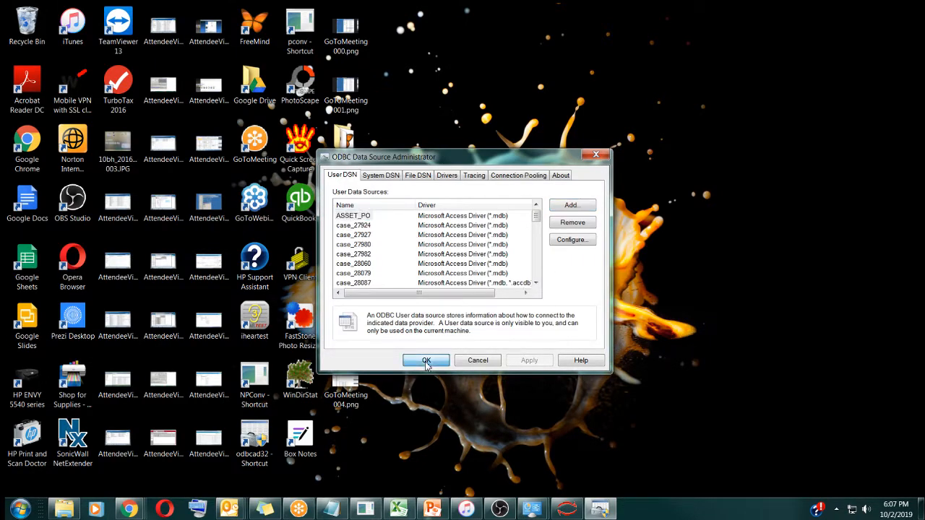
{"action": "left_click", "coordinate": [426, 361]}
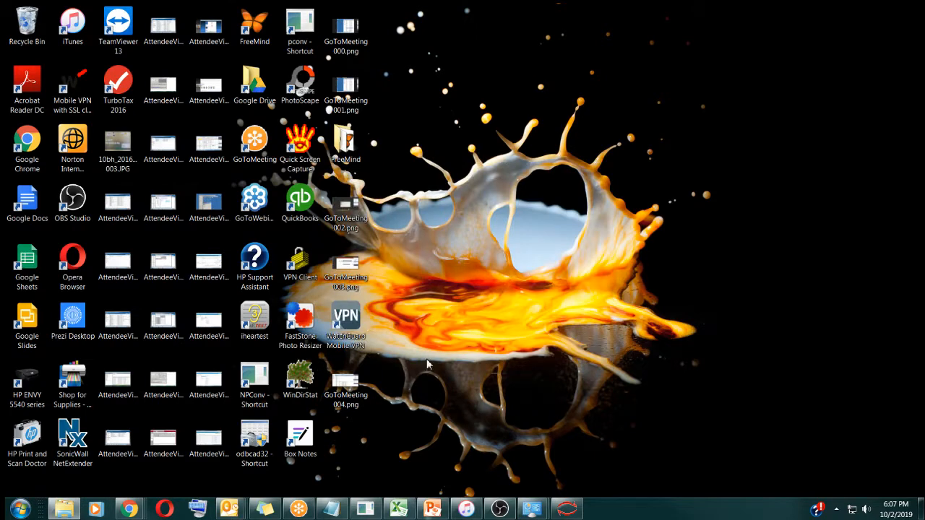
Switch to DataBridger Studio and select the SalesforceProject machine data source as the repository to open
{"action": "left_click", "coordinate": [567, 509]}
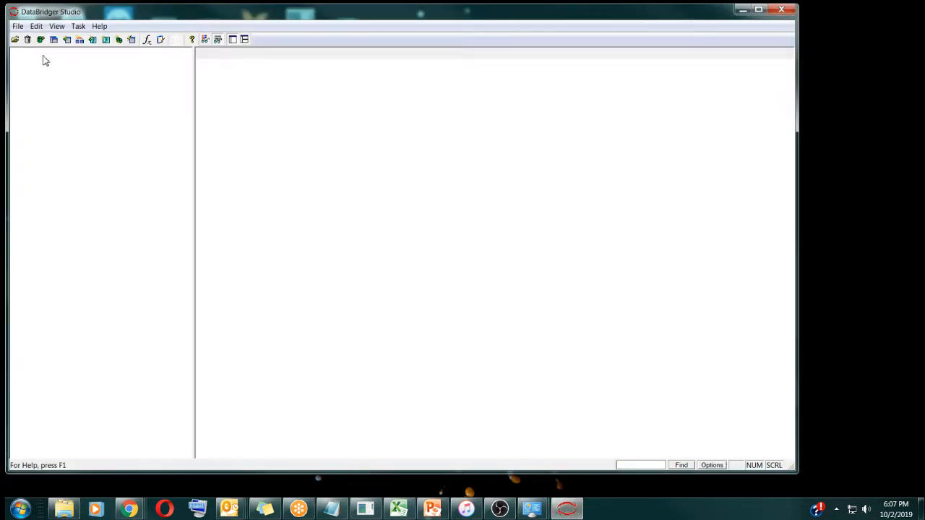
{"action": "left_click", "coordinate": [18, 26]}
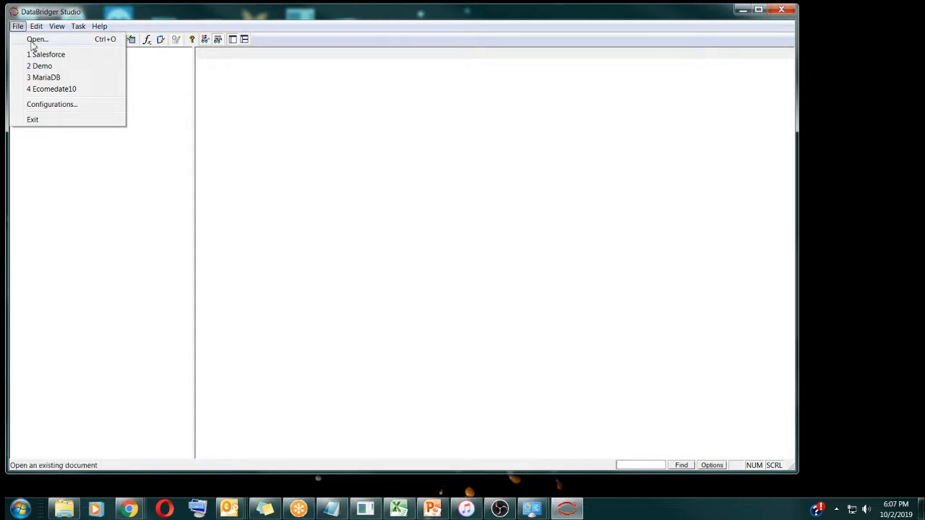
{"action": "left_click", "coordinate": [32, 54]}
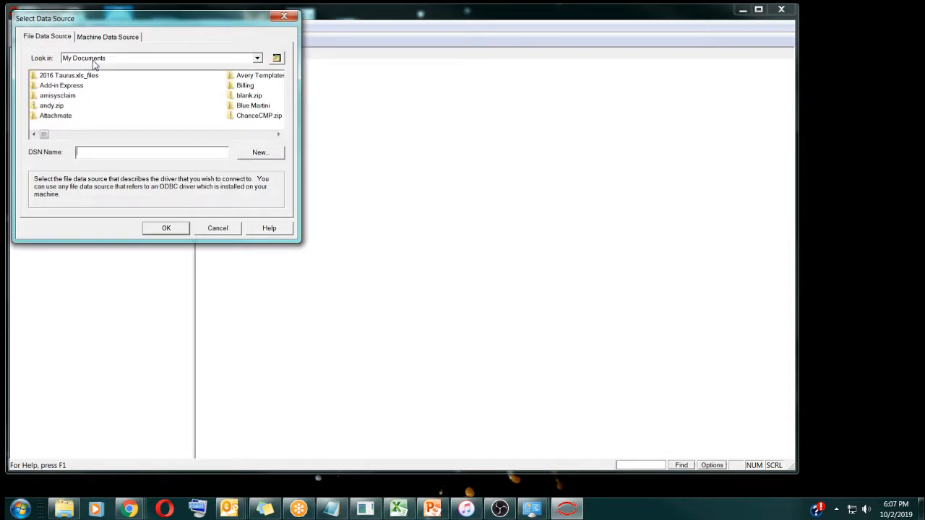
{"action": "left_click", "coordinate": [121, 36]}
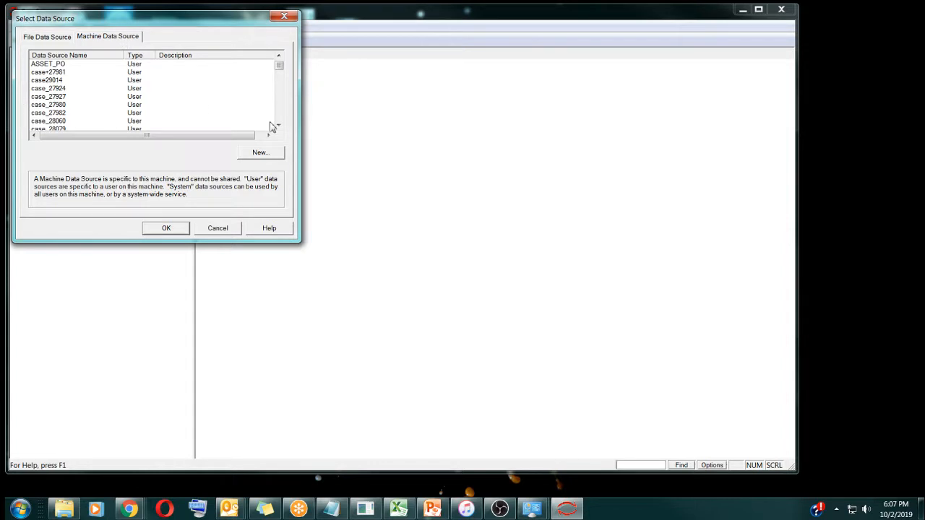
{"action": "scroll", "coordinate": [277, 112], "scroll_direction": "down", "scroll_amount": 10}
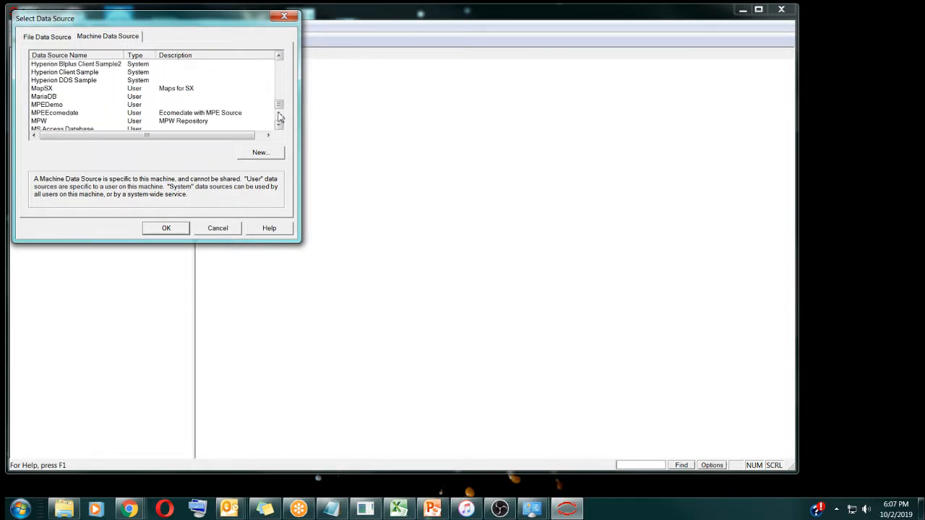
{"action": "left_click", "coordinate": [281, 117]}
{"action": "left_click", "coordinate": [78, 97]}
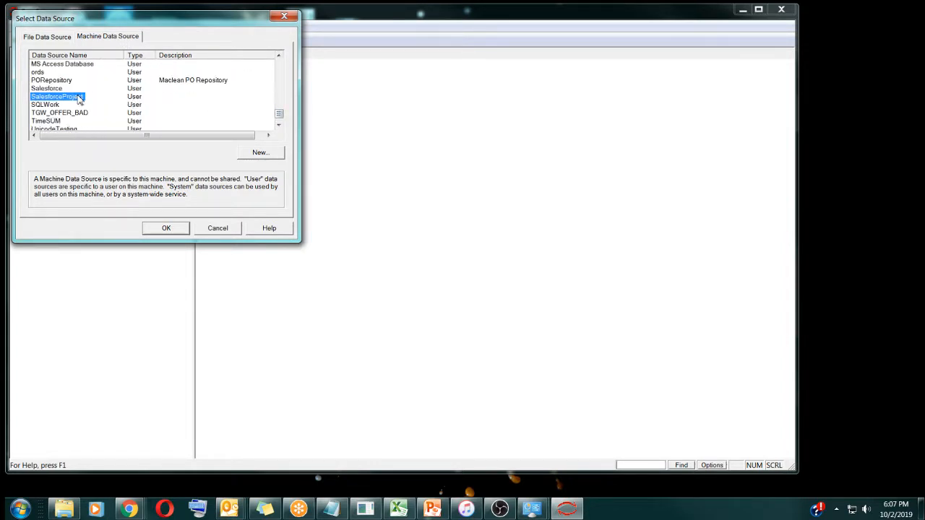
Connect to the selected data source with blank login details and create new DataBridger repository tables in it
{"action": "left_click", "coordinate": [177, 227]}
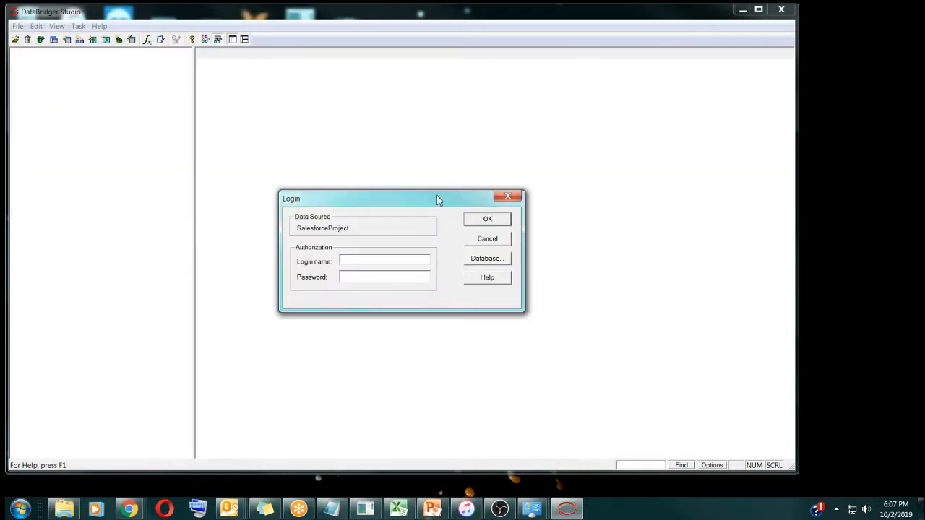
{"action": "left_click", "coordinate": [487, 220]}
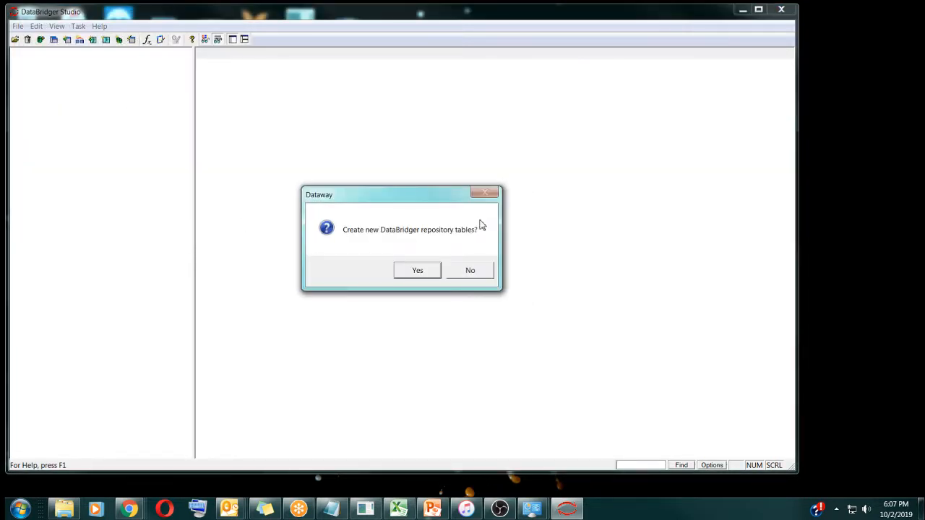
{"action": "left_click", "coordinate": [407, 276]}
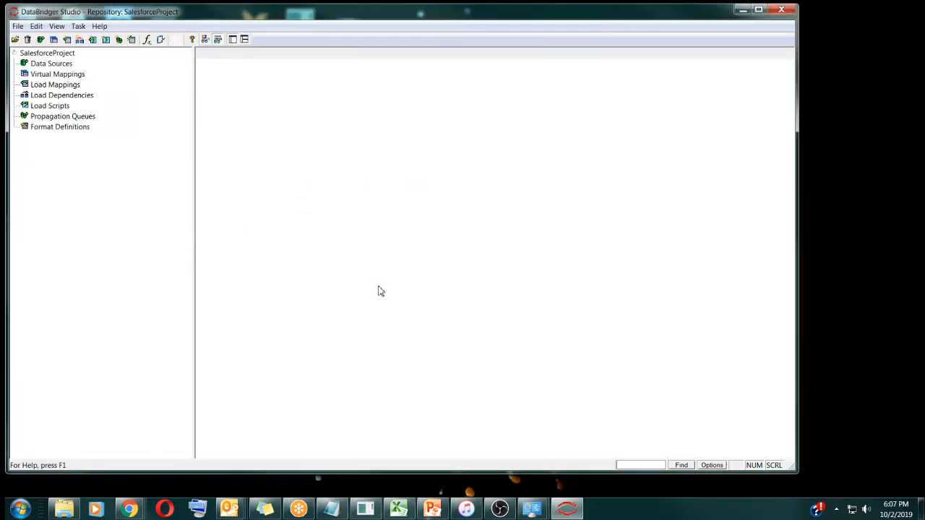